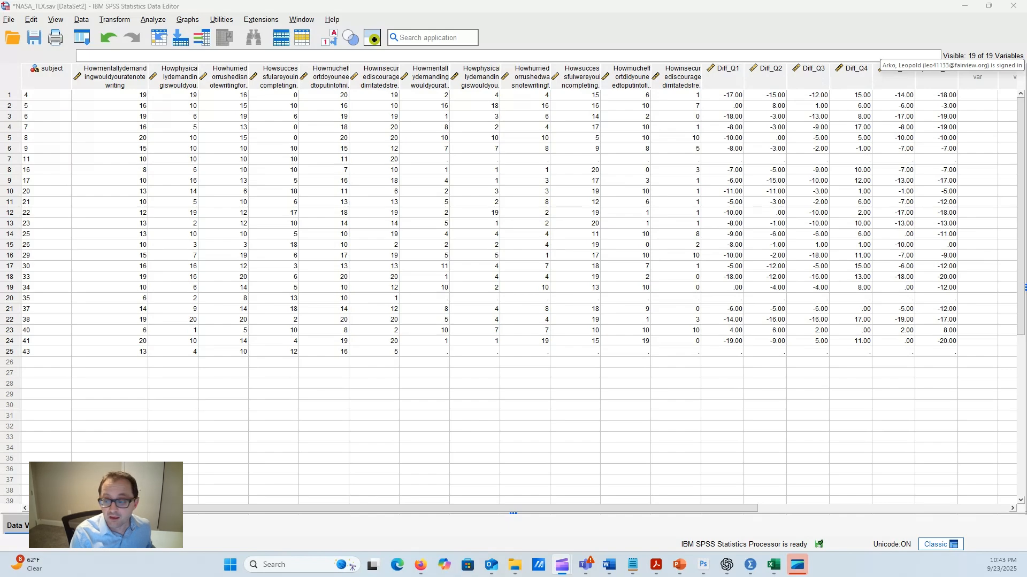
Switch to ChatGPT and submit the drafted question about statistically comparing pre and post NASA Task Load Index survey columns
{"action": "key", "text": "alt+Tab"}
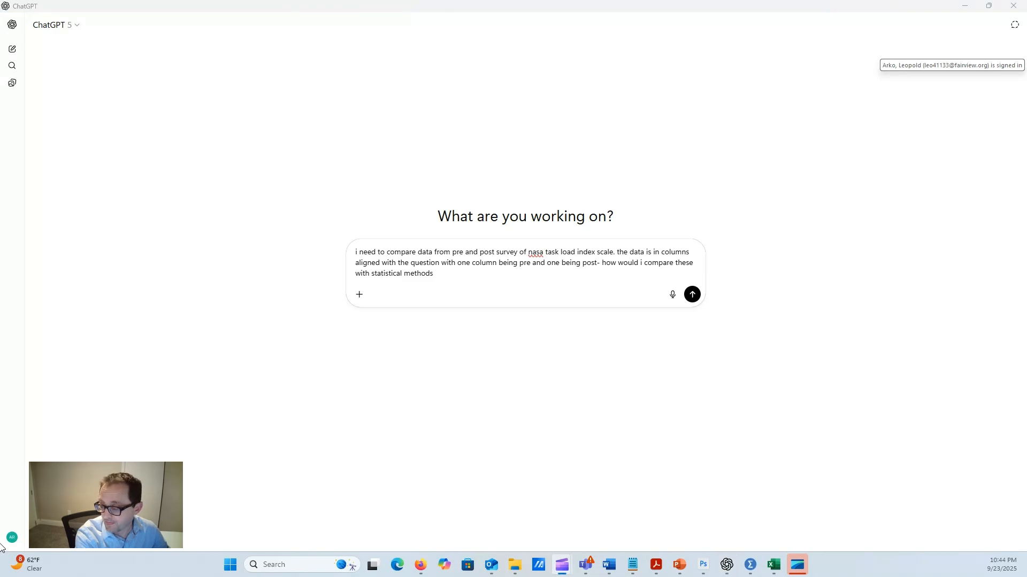
{"action": "left_click", "coordinate": [699, 295]}
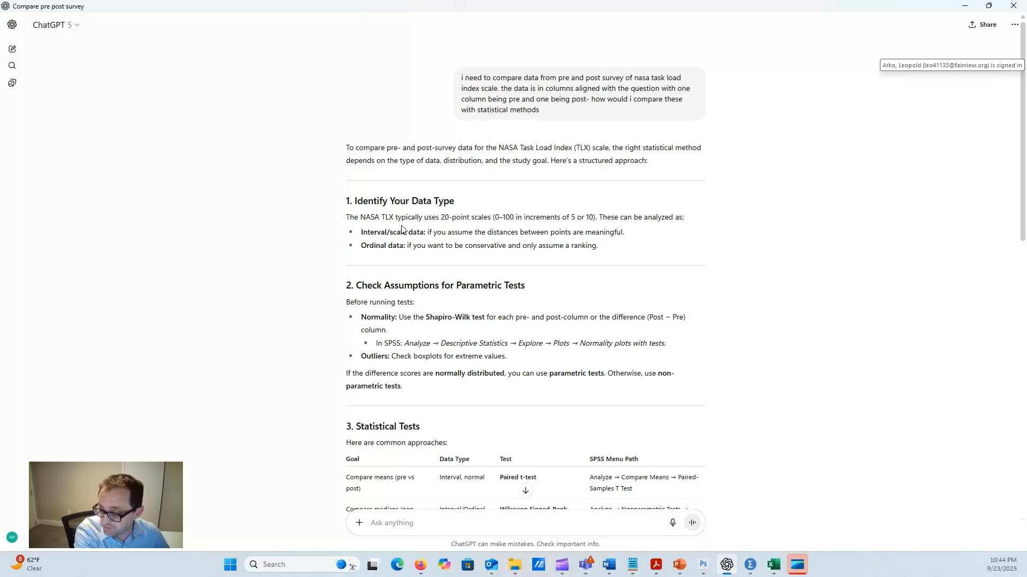
Read ChatGPT's answer on data type, normality assumptions, statistical tests, effect size, SPSS syntax and visualization
{"action": "scroll", "coordinate": [427, 268], "scroll_direction": "down", "scroll_amount": 1}
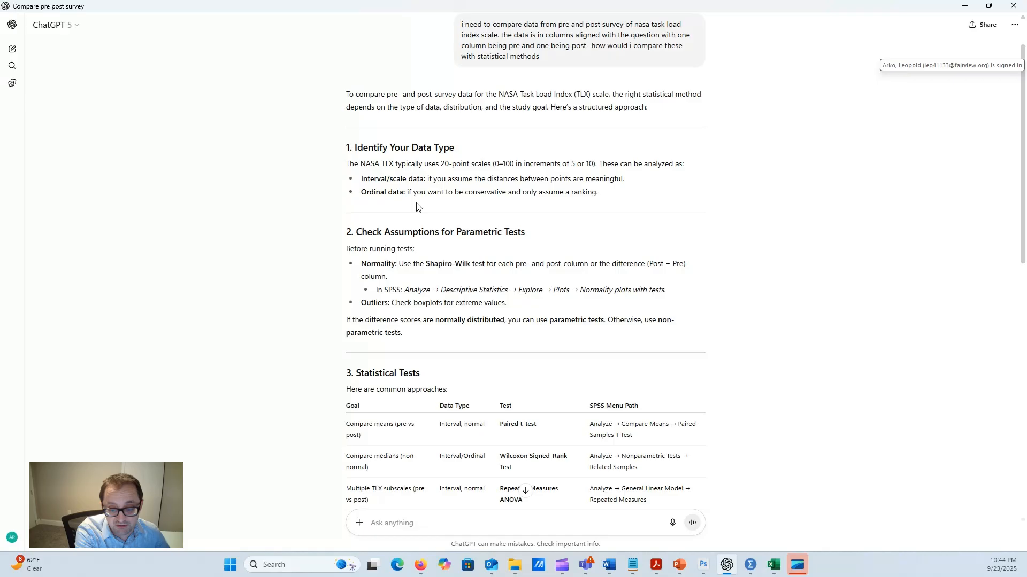
{"action": "scroll", "coordinate": [461, 270], "scroll_direction": "down", "scroll_amount": 3}
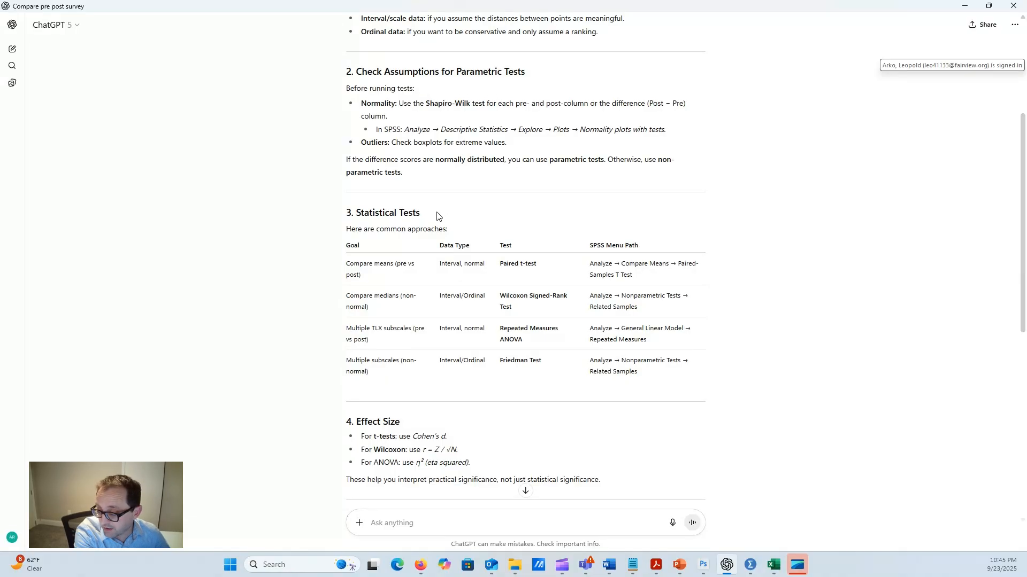
{"action": "scroll", "coordinate": [442, 213], "scroll_direction": "down", "scroll_amount": 1}
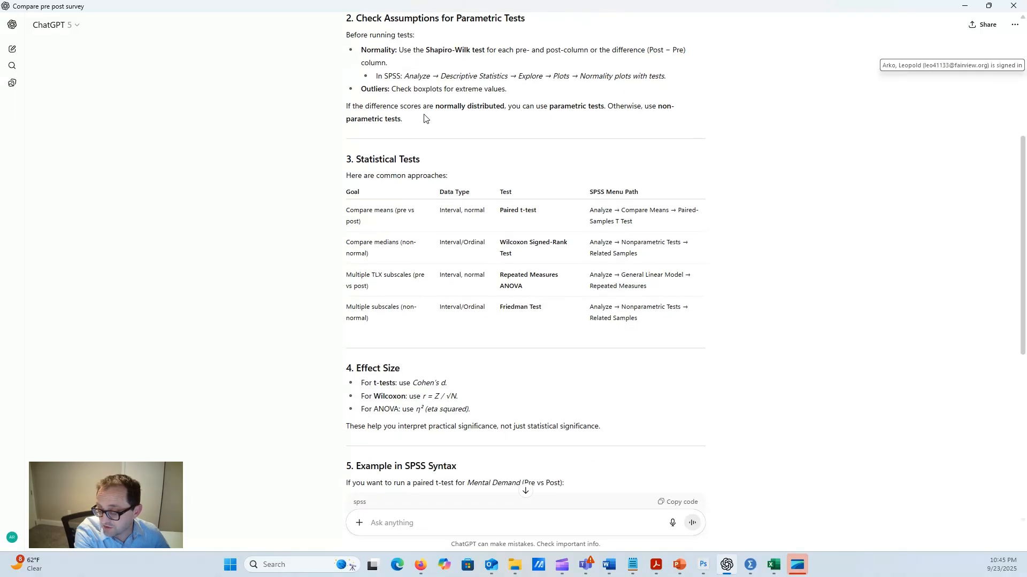
{"action": "scroll", "coordinate": [423, 134], "scroll_direction": "up", "scroll_amount": 1}
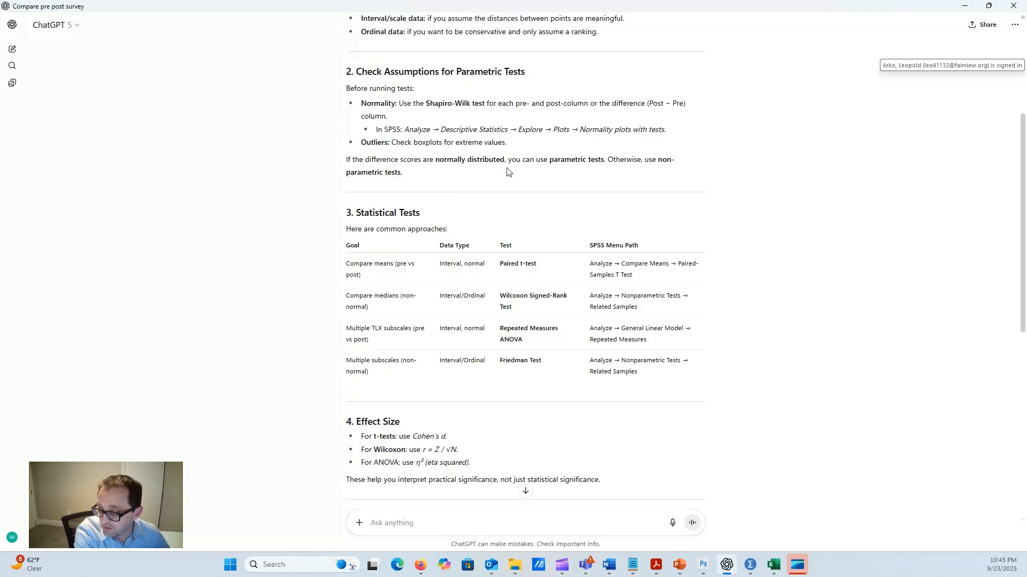
{"action": "scroll", "coordinate": [509, 230], "scroll_direction": "down", "scroll_amount": 2}
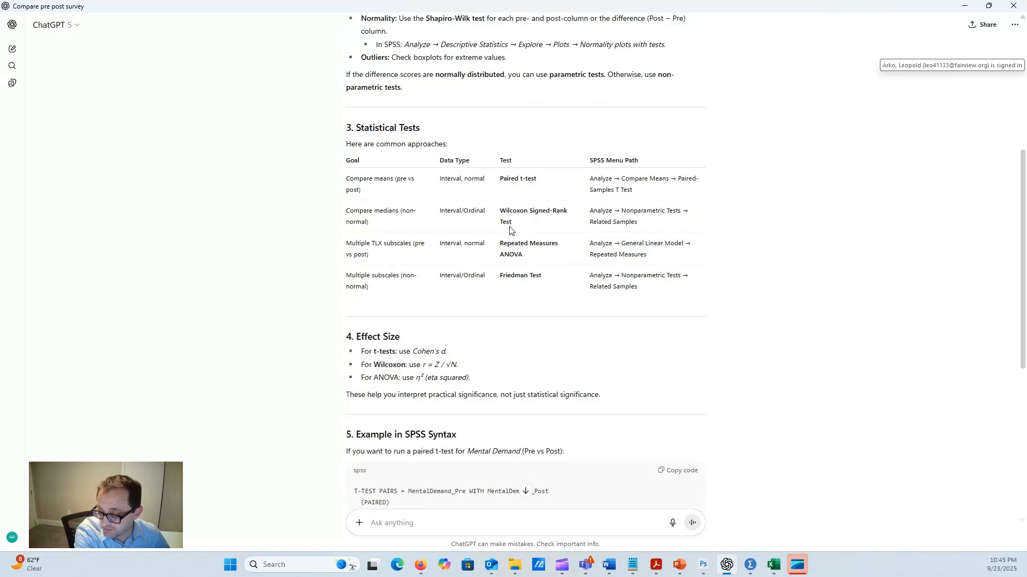
{"action": "scroll", "coordinate": [509, 230], "scroll_direction": "down", "scroll_amount": 1}
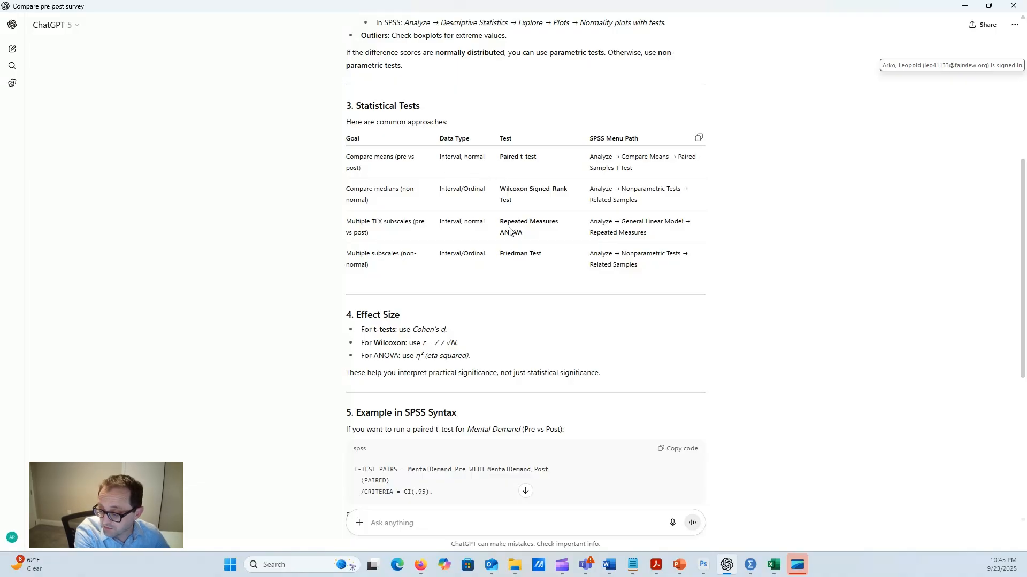
{"action": "scroll", "coordinate": [510, 231], "scroll_direction": "up", "scroll_amount": 1}
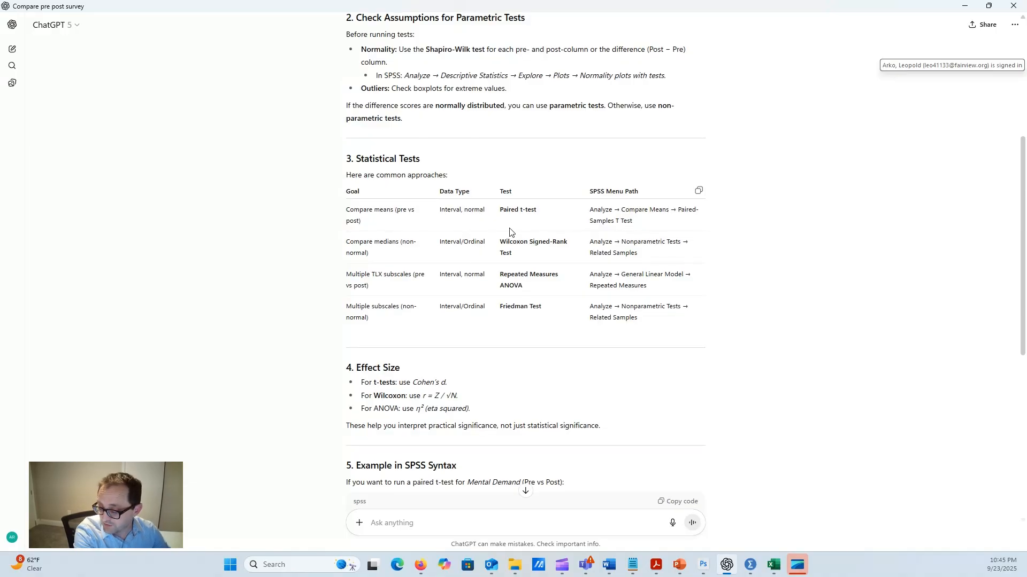
{"action": "scroll", "coordinate": [510, 232], "scroll_direction": "down", "scroll_amount": 1}
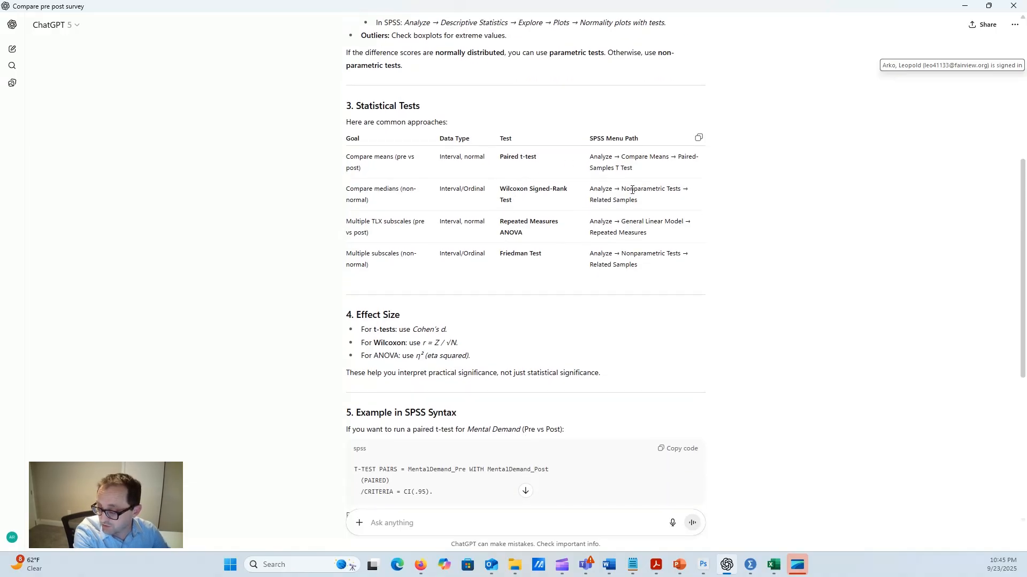
{"action": "scroll", "coordinate": [588, 259], "scroll_direction": "down", "scroll_amount": 1}
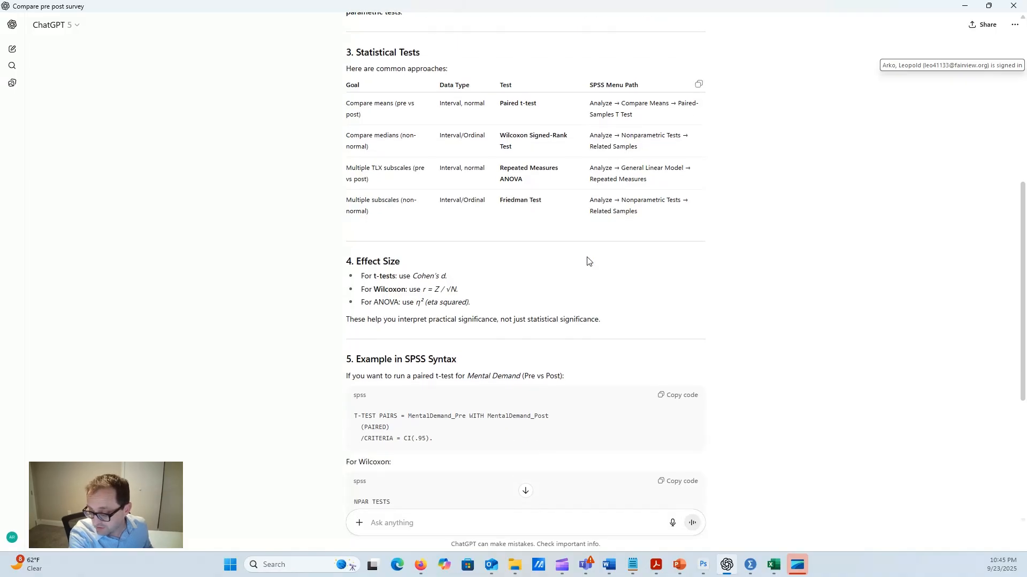
{"action": "scroll", "coordinate": [587, 261], "scroll_direction": "down", "scroll_amount": 2}
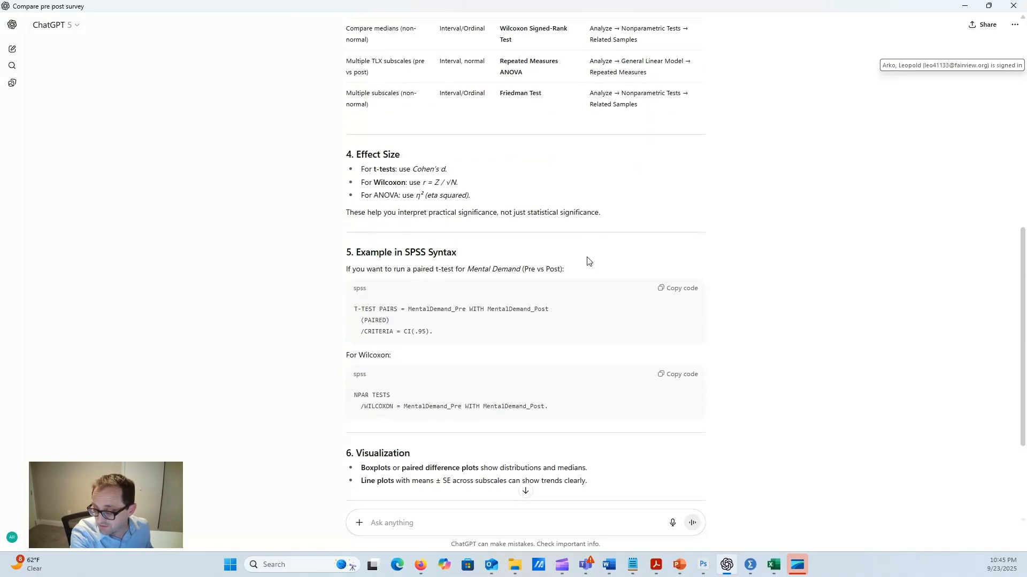
{"action": "scroll", "coordinate": [587, 260], "scroll_direction": "down", "scroll_amount": 3}
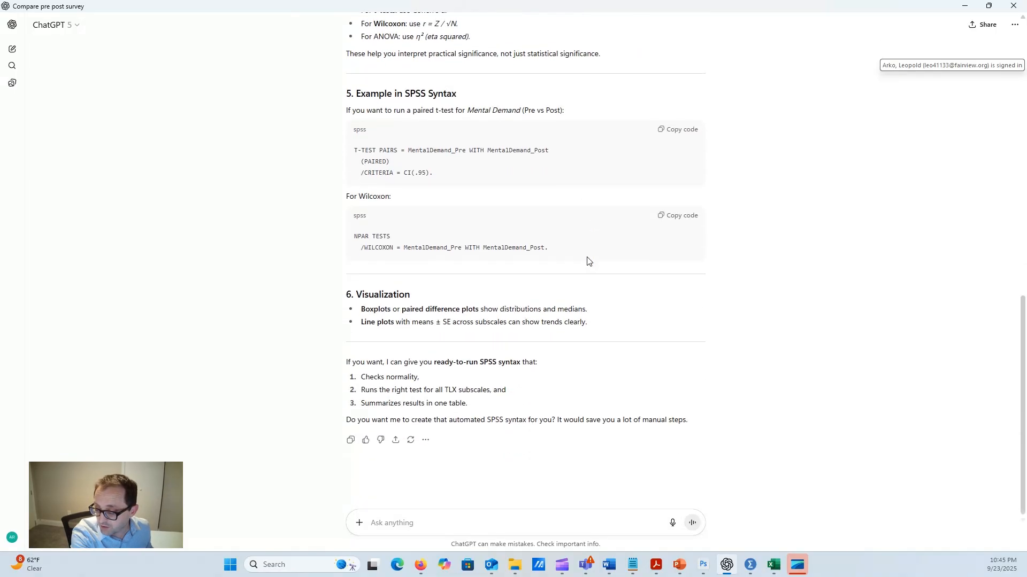
Review the answer's statistical tests table again, along with its SPSS syntax examples for the paired t-test and Wilcoxon test
{"action": "scroll", "coordinate": [589, 263], "scroll_direction": "up", "scroll_amount": 1}
{"action": "scroll", "coordinate": [590, 266], "scroll_direction": "up", "scroll_amount": 2}
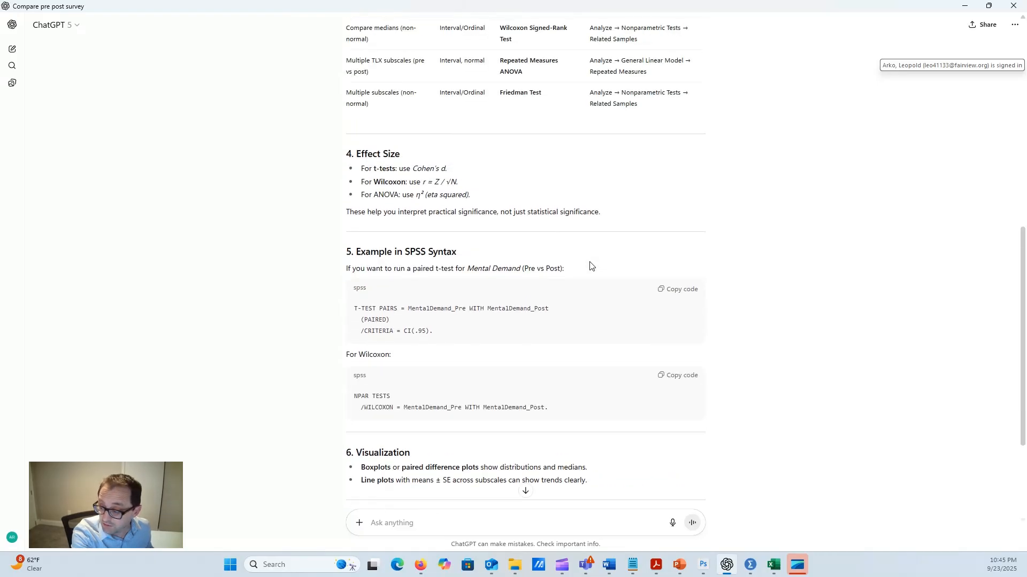
{"action": "scroll", "coordinate": [575, 229], "scroll_direction": "up", "scroll_amount": 2}
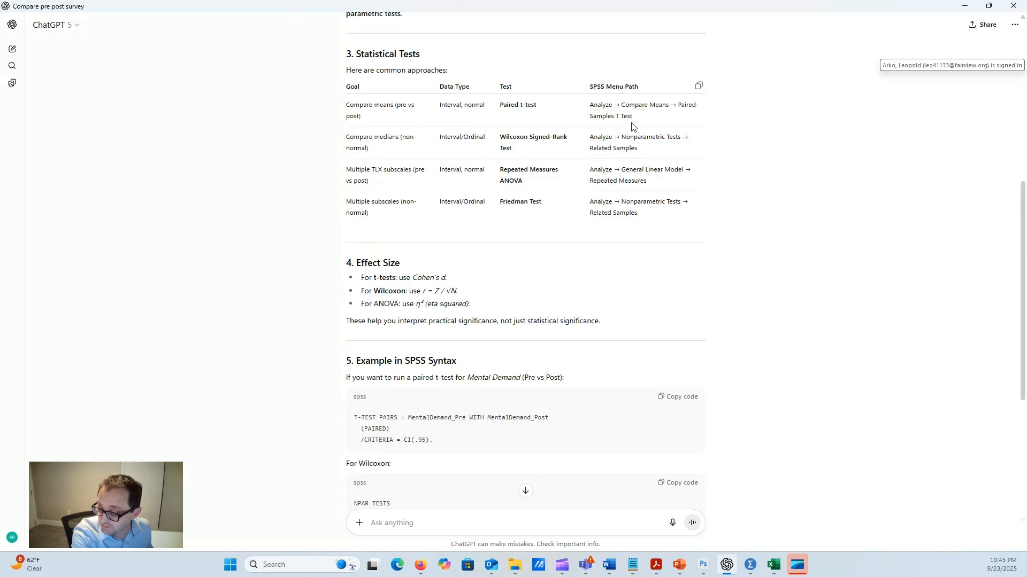
{"action": "scroll", "coordinate": [603, 259], "scroll_direction": "down", "scroll_amount": 1}
{"action": "scroll", "coordinate": [602, 255], "scroll_direction": "down", "scroll_amount": 3}
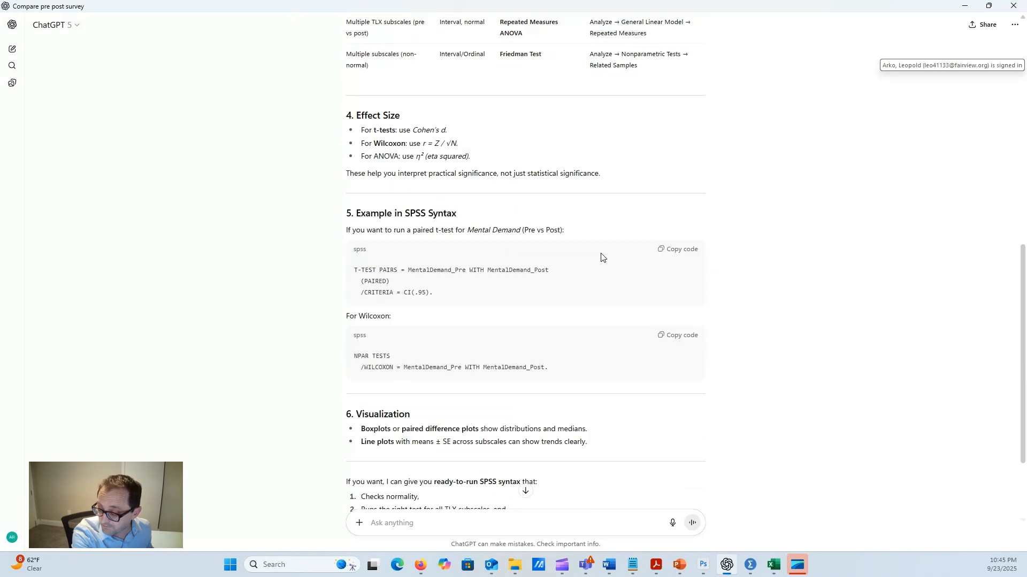
{"action": "scroll", "coordinate": [601, 258], "scroll_direction": "down", "scroll_amount": 1}
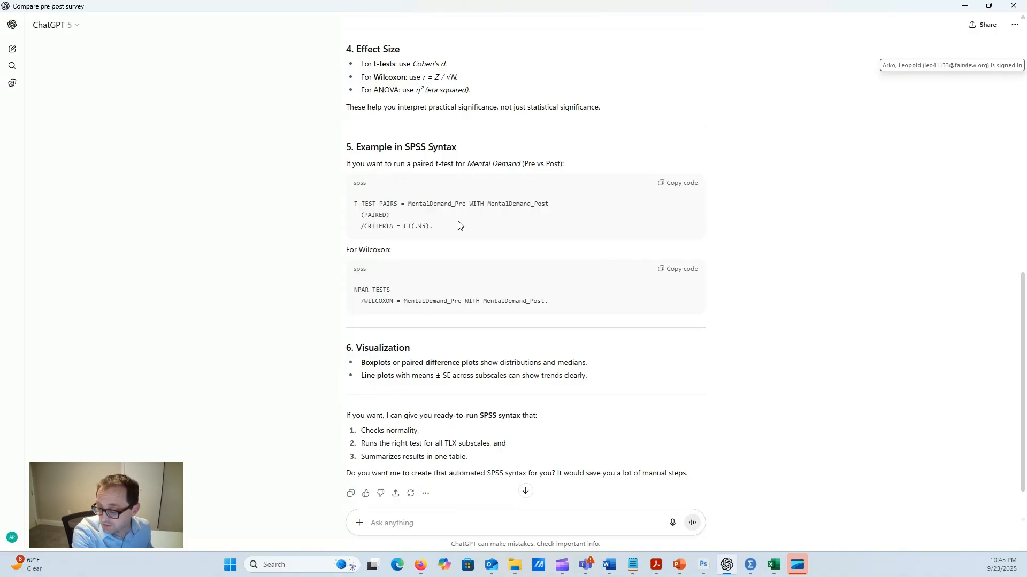
{"action": "scroll", "coordinate": [458, 224], "scroll_direction": "down", "scroll_amount": 1}
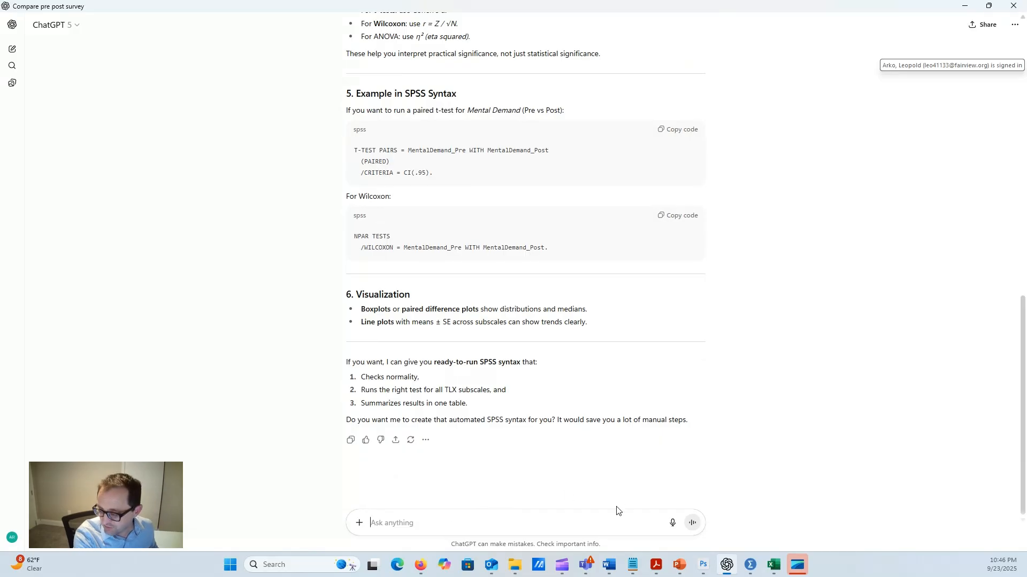
{"action": "scroll", "coordinate": [582, 360], "scroll_direction": "up", "scroll_amount": 2}
{"action": "scroll", "coordinate": [581, 357], "scroll_direction": "up", "scroll_amount": 2}
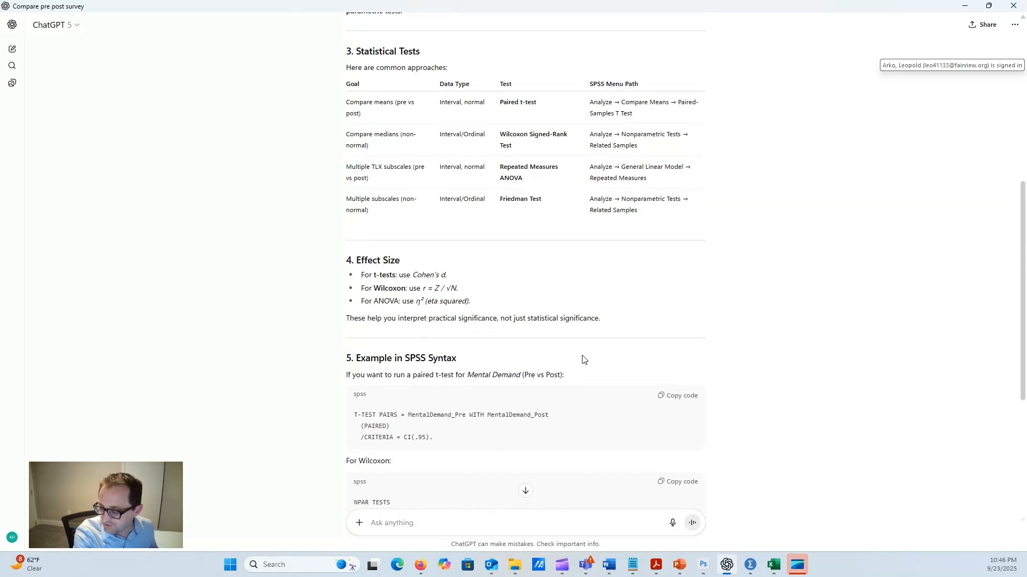
{"action": "scroll", "coordinate": [479, 477], "scroll_direction": "down", "scroll_amount": 4}
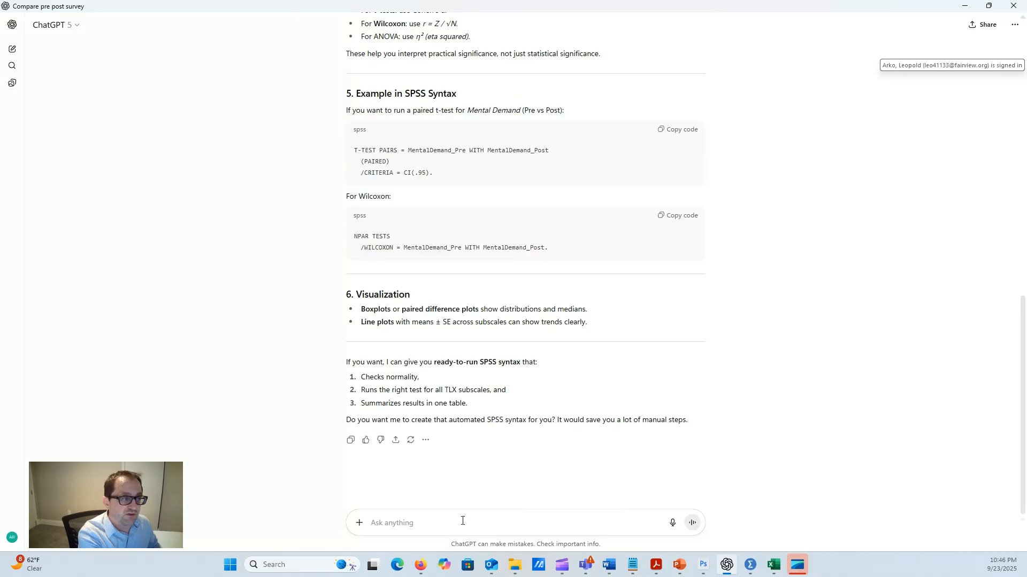
Send the follow-up message "i'm using spss give clean instrusions" in the same chat
{"action": "type", "text": "i'm"}
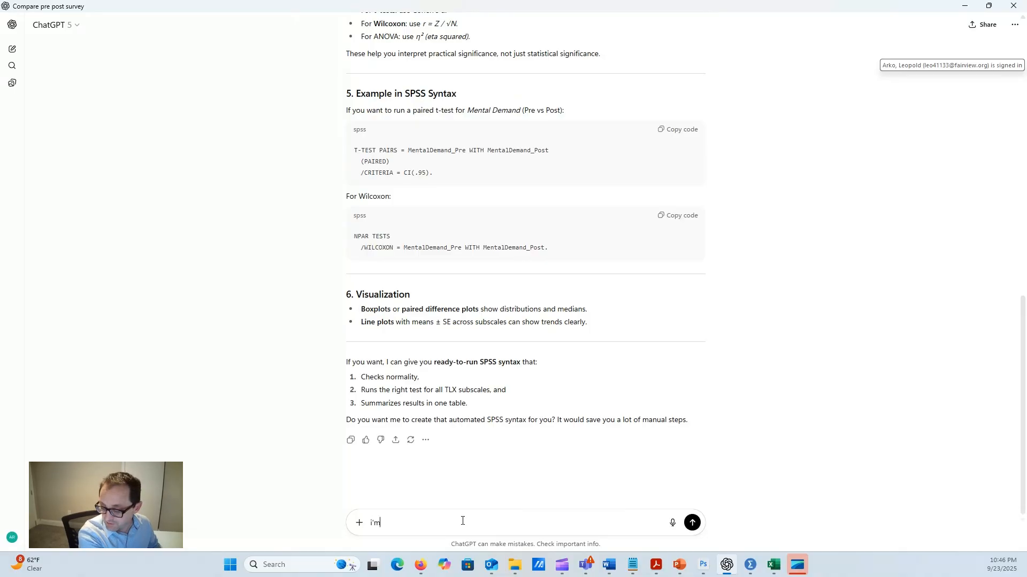
{"action": "type", "text": " using spss "}
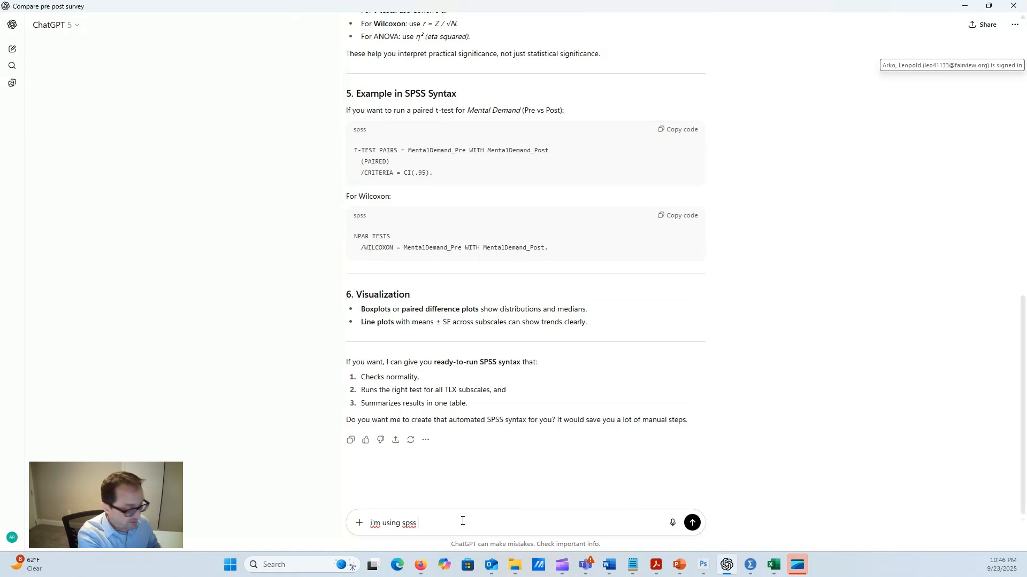
{"action": "type", "text": "give clean ins"}
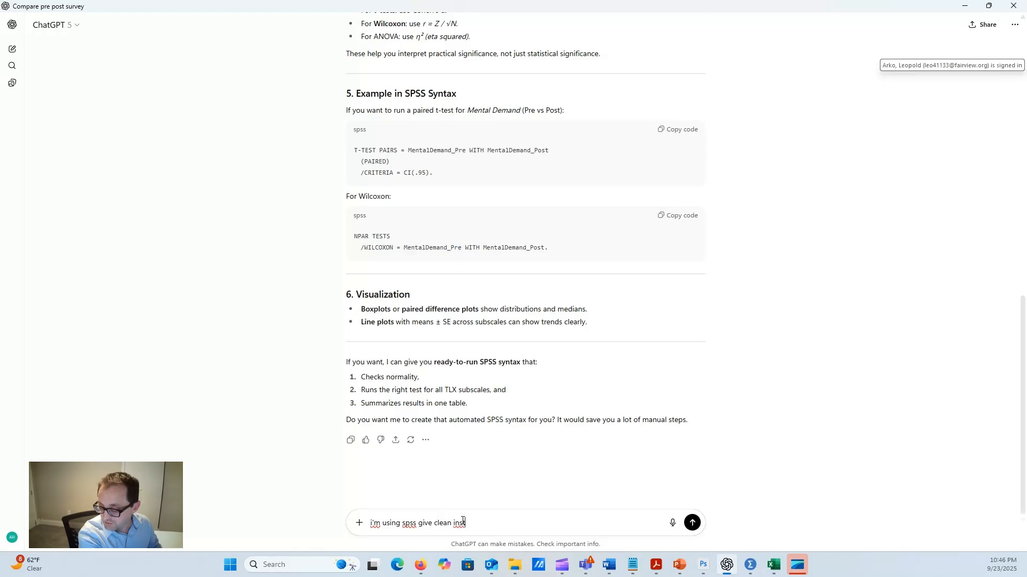
{"action": "type", "text": "trusions"}
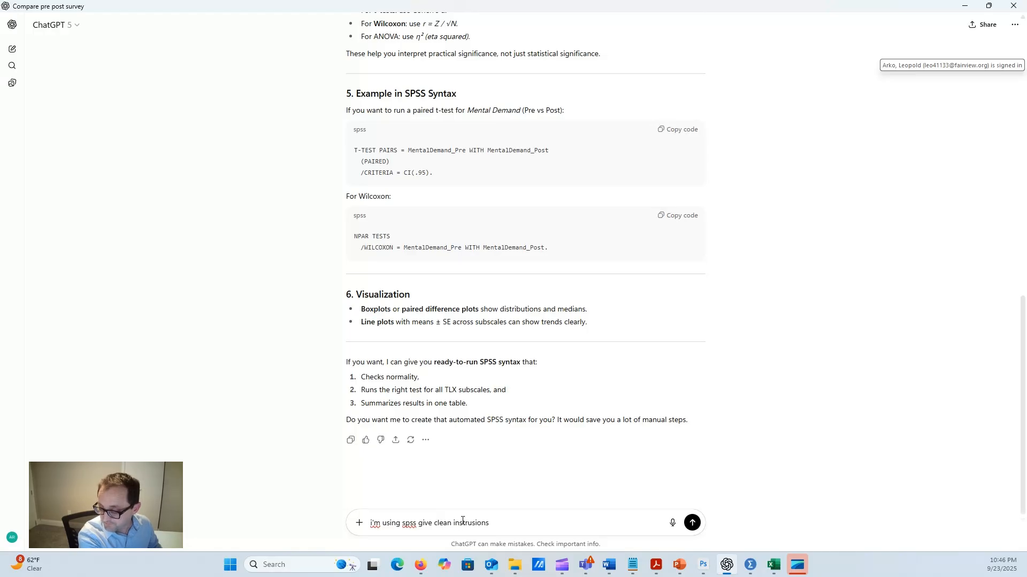
{"action": "key", "text": "Return"}
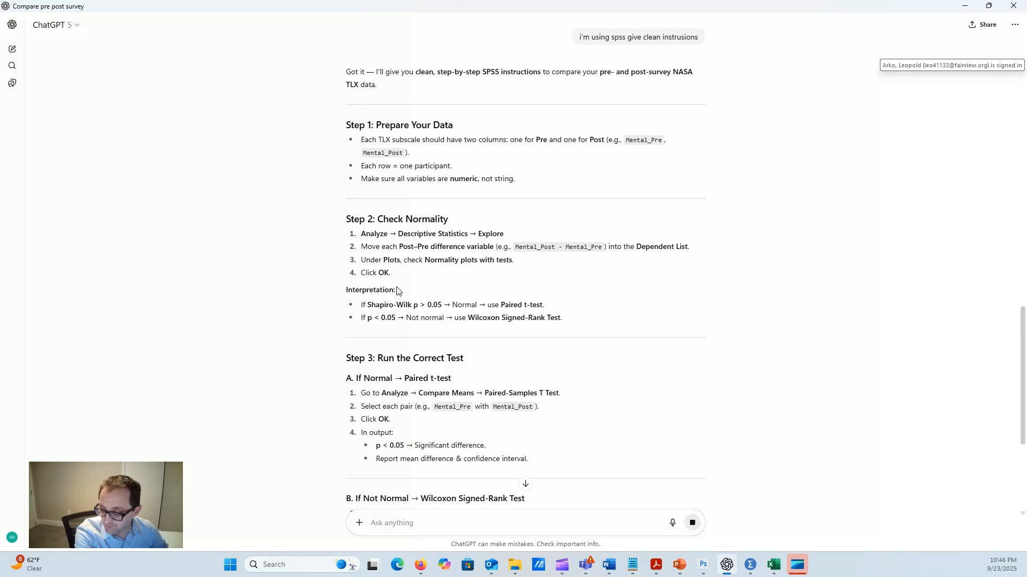
Read the step-by-step SPSS instructions, from the normality check through the choice of test to effect size
{"action": "scroll", "coordinate": [396, 291], "scroll_direction": "down", "scroll_amount": 3}
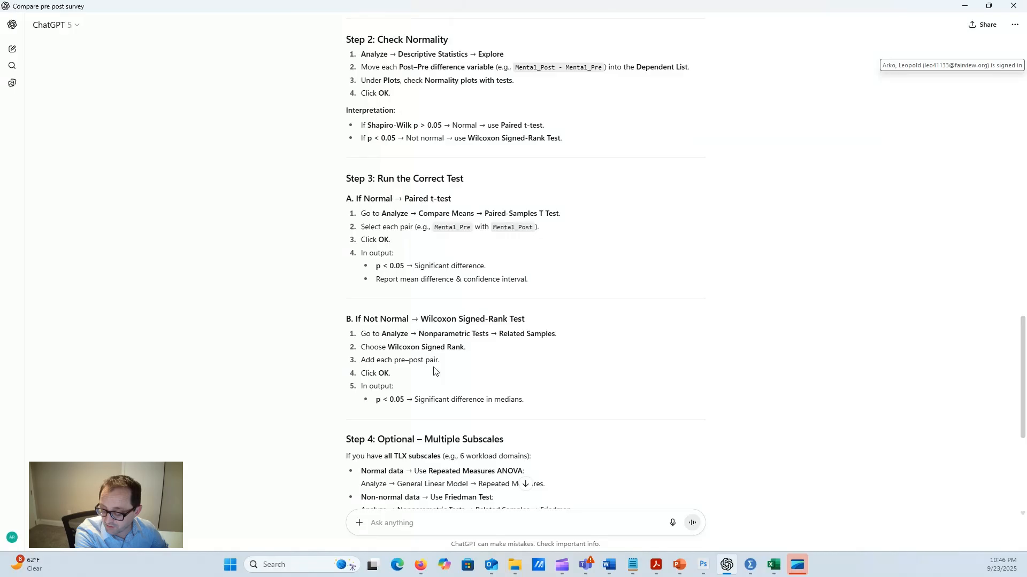
{"action": "scroll", "coordinate": [433, 369], "scroll_direction": "down", "scroll_amount": 3}
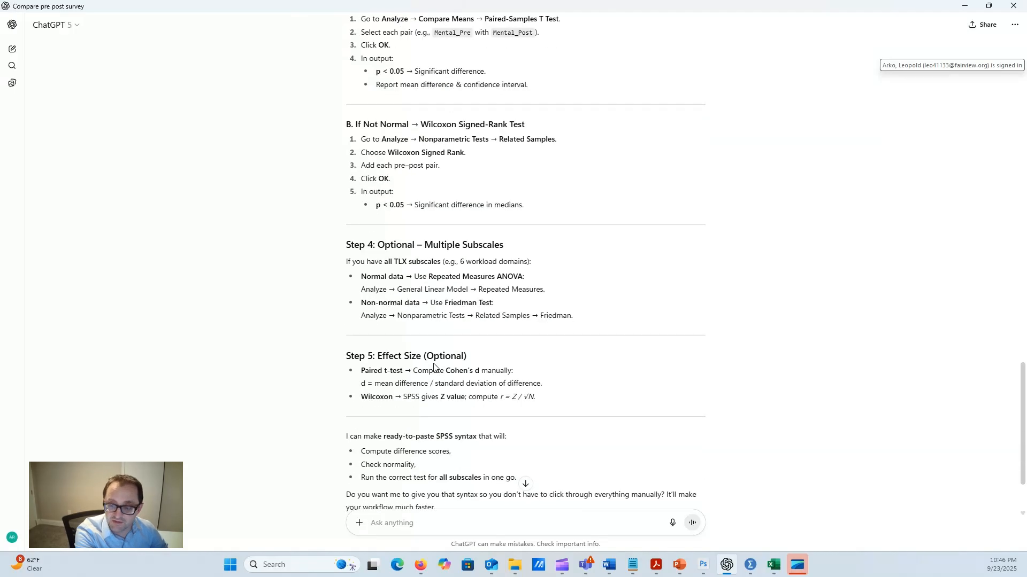
{"action": "scroll", "coordinate": [434, 368], "scroll_direction": "down", "scroll_amount": 1}
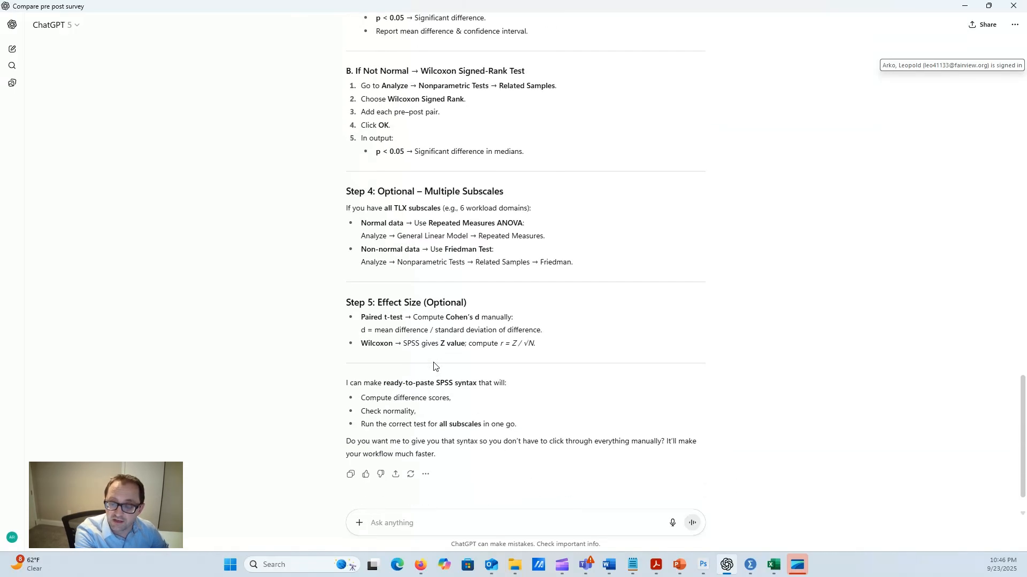